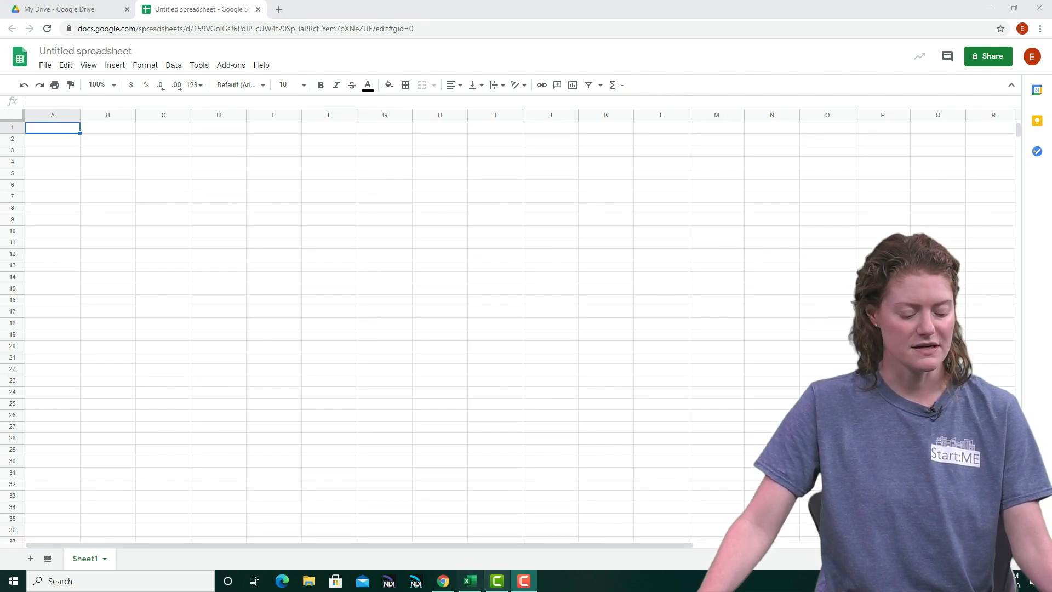
# Step: Bring up the list of installed apps and switch to the IntroToExcel workbook in Excel
pyautogui.press('super')
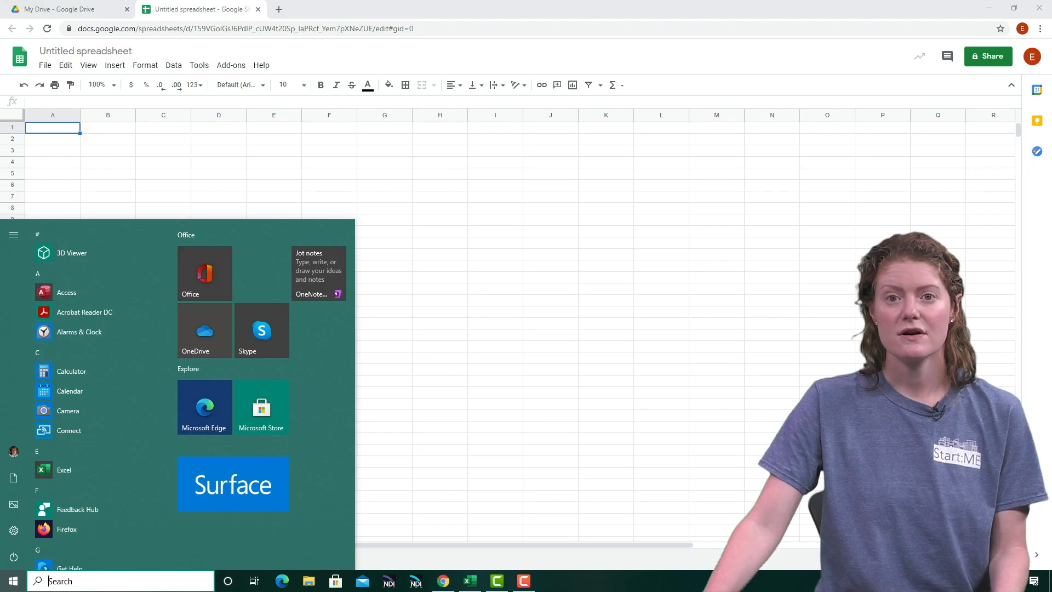
pyautogui.hotkey('alt', 'Tab')
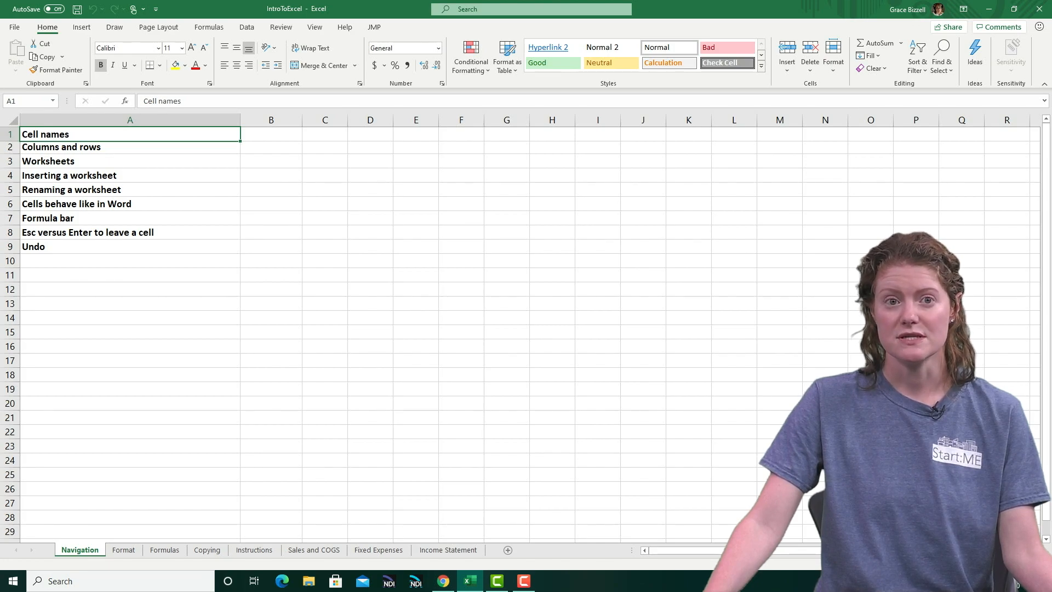
# Step: Switch to Google Drive in Chrome and create a blank Google Sheets spreadsheet
pyautogui.hotkey('alt', 'Tab')
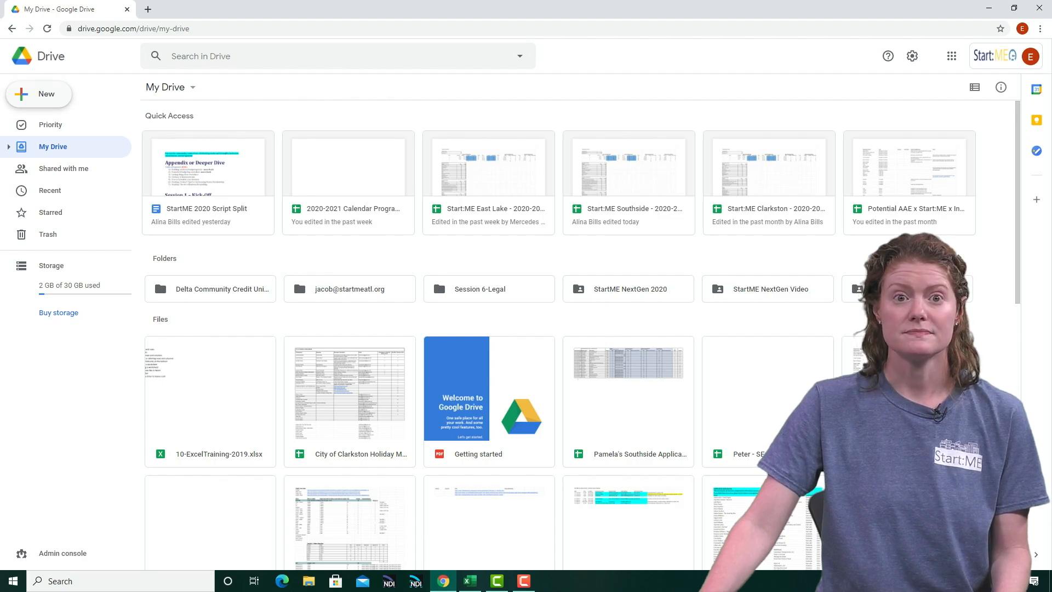
pyautogui.click(39, 93)
pyautogui.moveTo(157, 186)
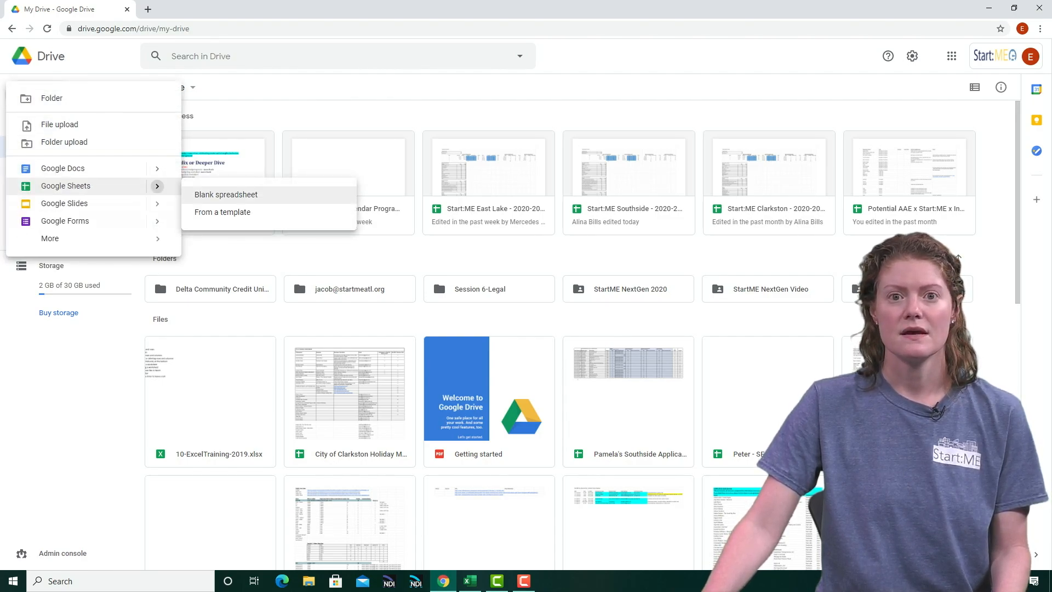
pyautogui.click(226, 195)
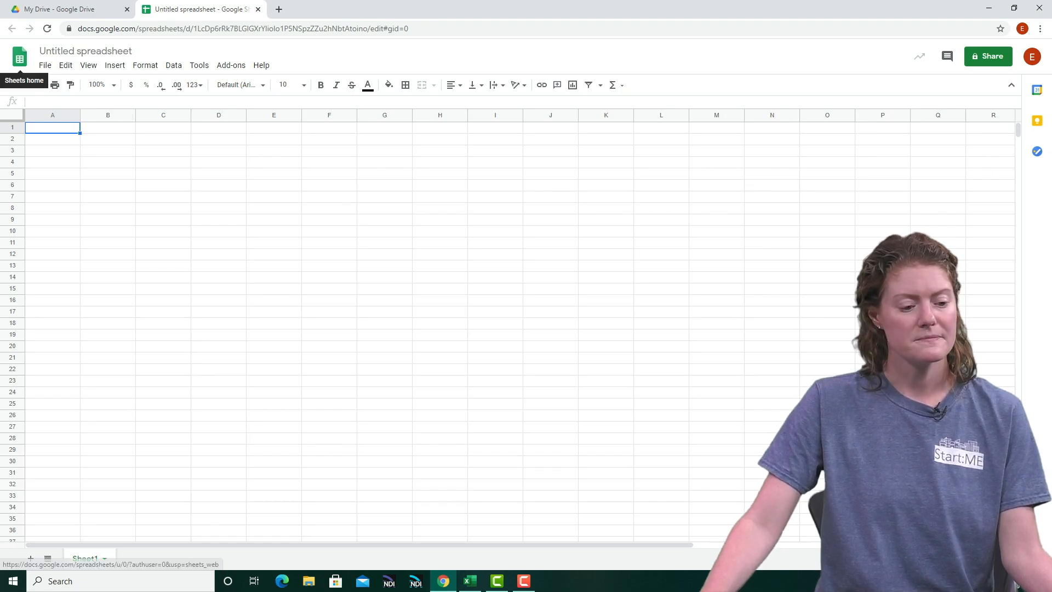
# Step: Return to My Drive and show the options for creating or uploading new items
pyautogui.click(65, 9)
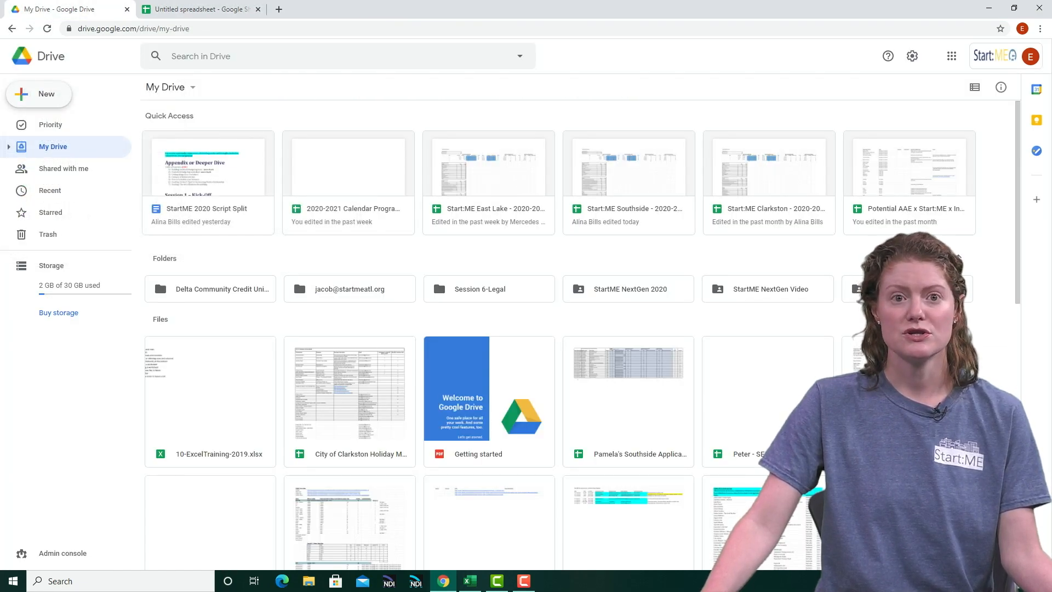
pyautogui.click(39, 94)
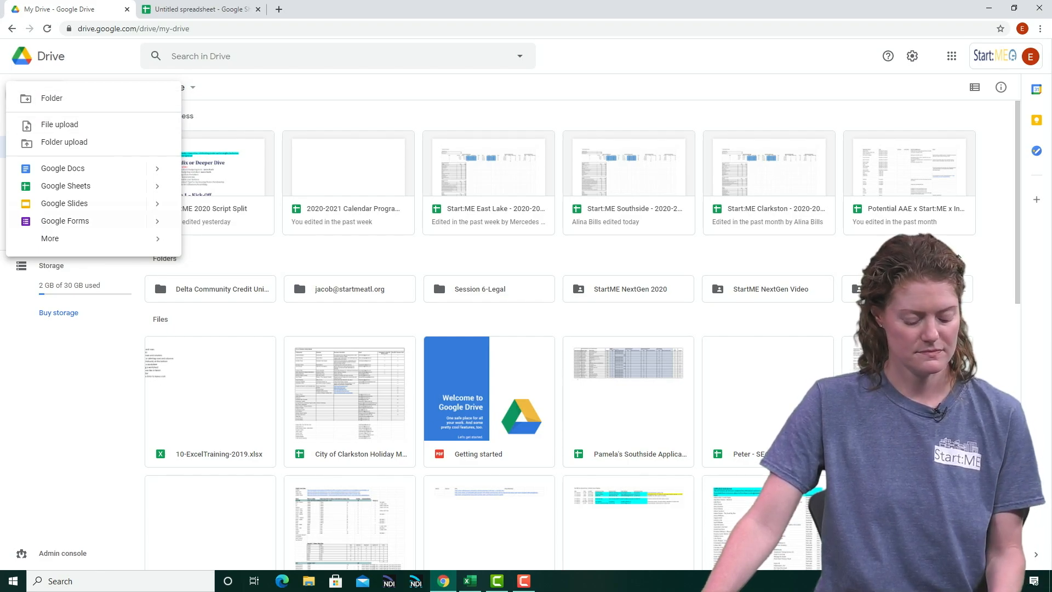
# Step: Switch to the IntroToExcel workbook in Excel and select column C together with row 2 on the Navigation sheet
pyautogui.hotkey('alt', 'Tab')
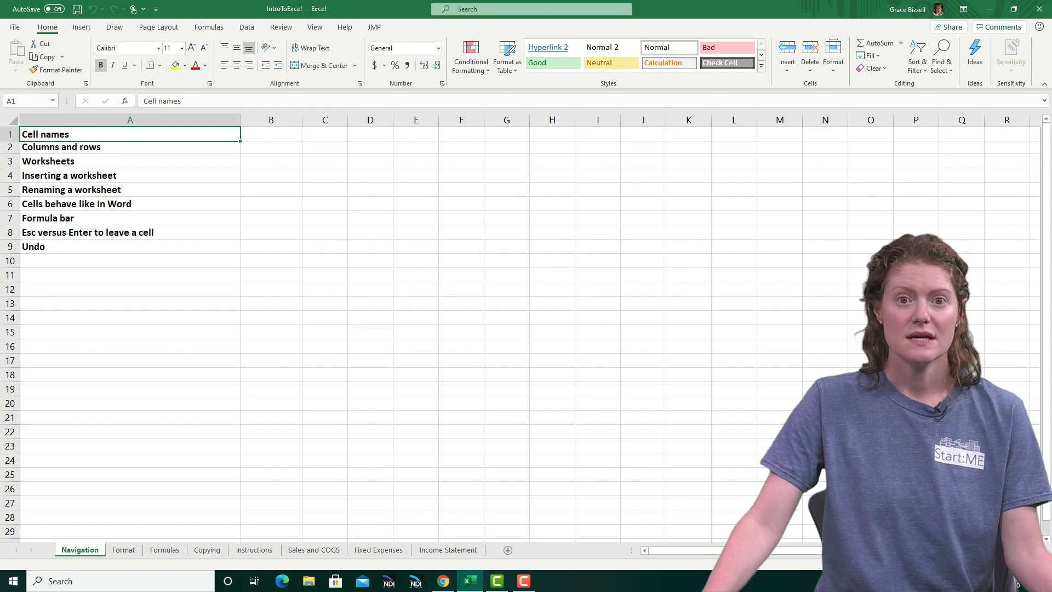
pyautogui.moveTo(130, 120); pyautogui.dragTo(387, 120)
pyautogui.moveTo(10, 135); pyautogui.dragTo(10, 175)
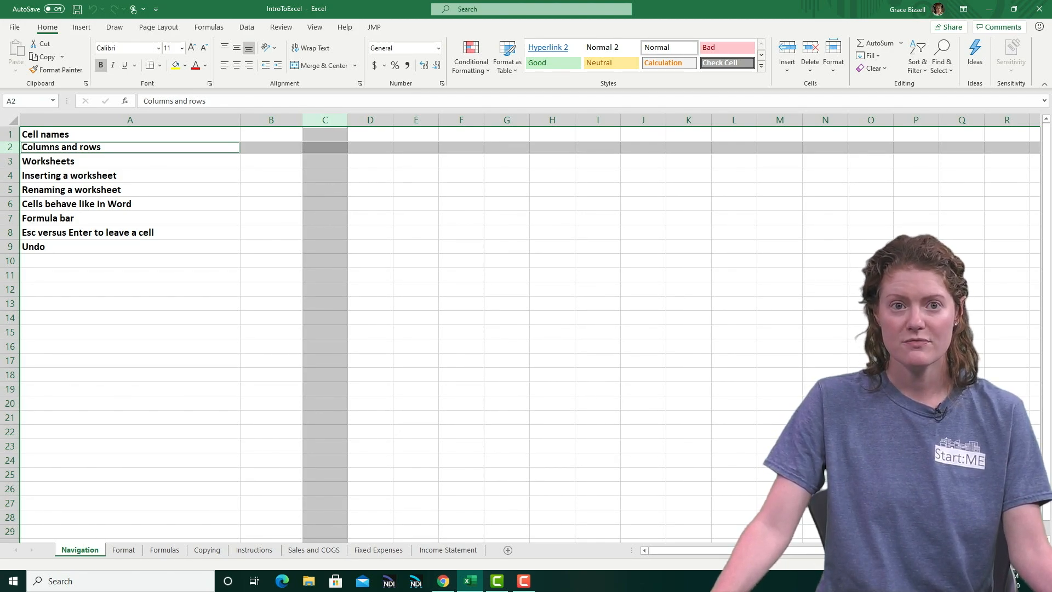
# Step: Insert a new blank worksheet directly before the Format sheet
pyautogui.hotkey('ctrl', 'pagedown')
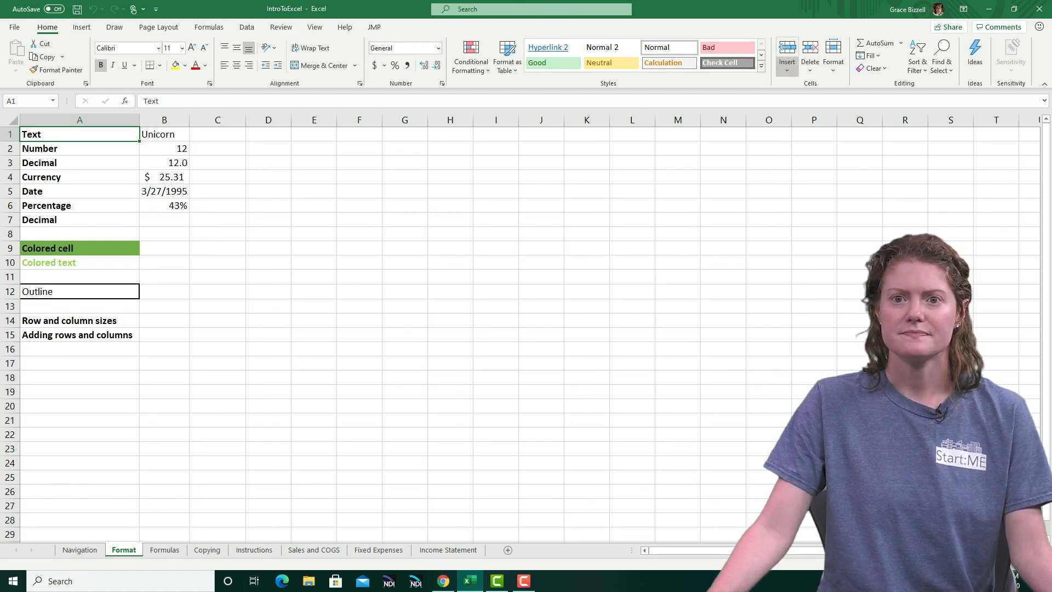
pyautogui.click(787, 69)
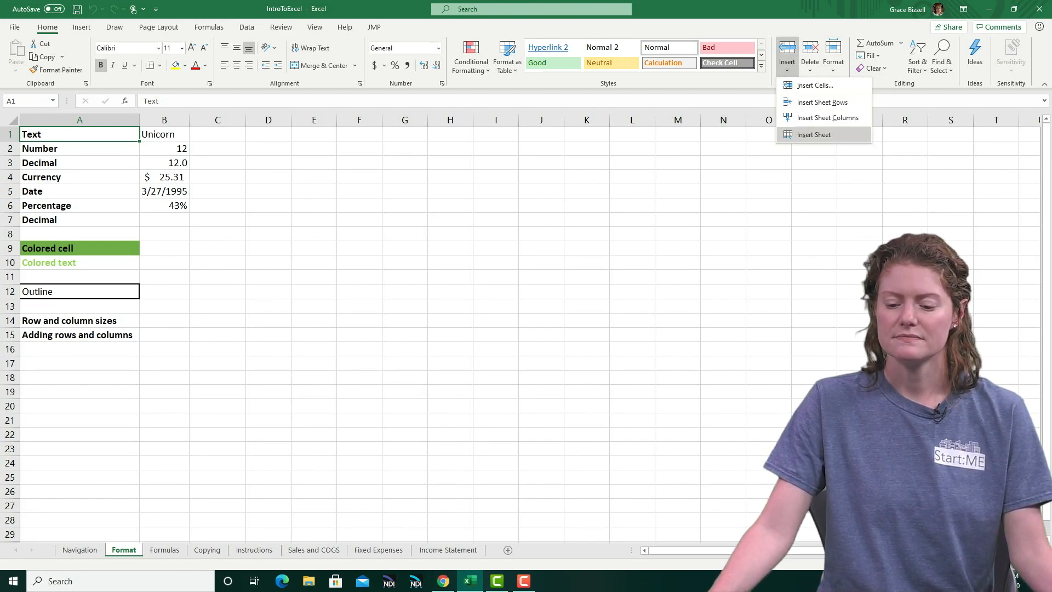
pyautogui.click(802, 135)
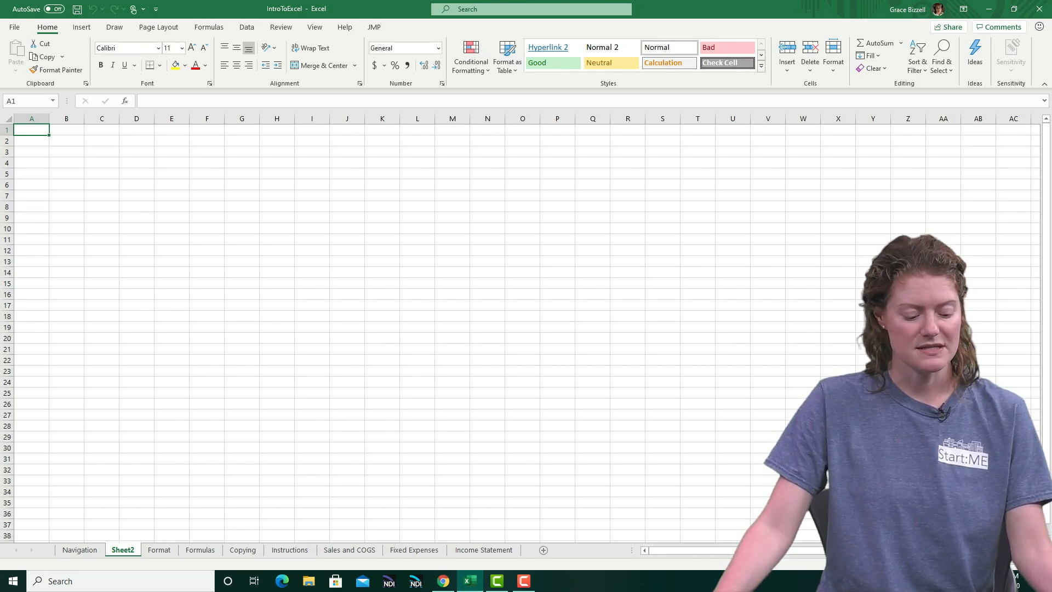
# Step: Name the new worksheet "Rename" and move it to the end, after the Income Statement sheet
pyautogui.hotkey('alt', 'h')
pyautogui.press('o')
pyautogui.press('r')
pyautogui.write('Renae')
pyautogui.press('BackSpace')
pyautogui.press('BackSpace')
pyautogui.write('ame')
pyautogui.press('Return')
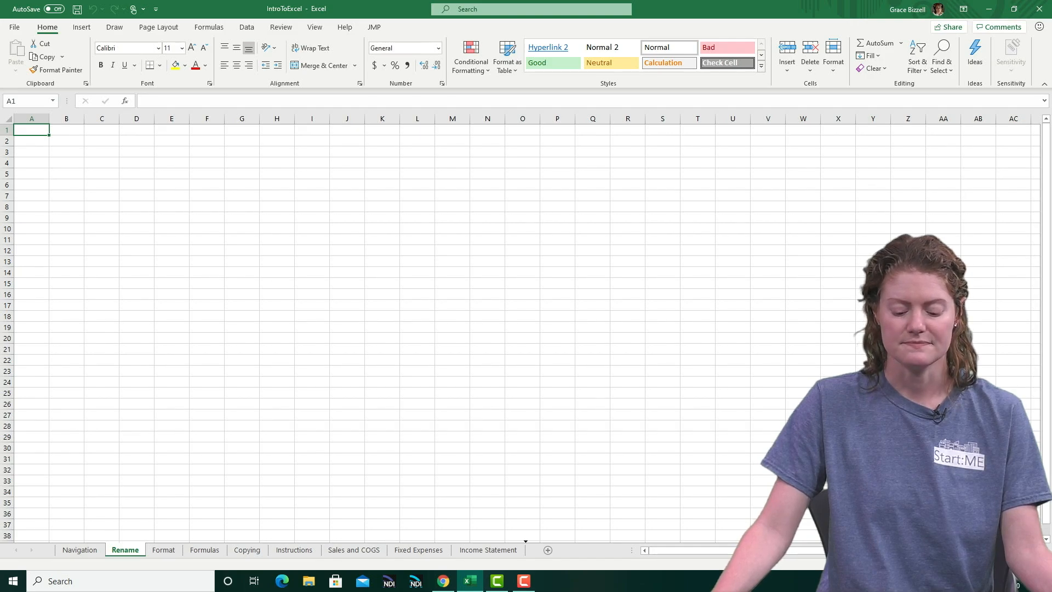
pyautogui.moveTo(523, 550); pyautogui.dragTo(525, 549)
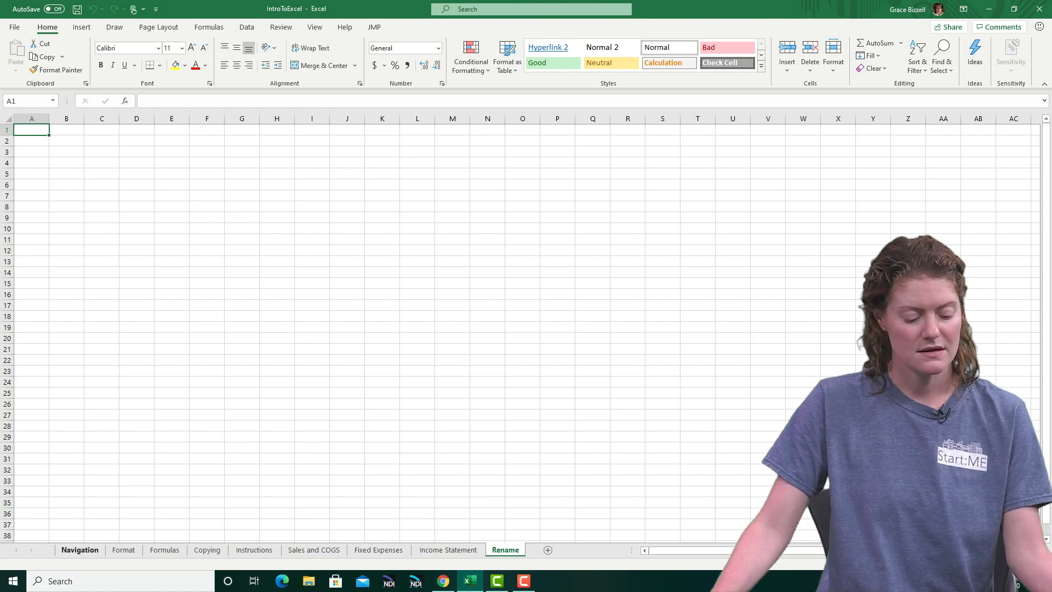
# Step: Replace the text in cell A6 of the Navigation sheet with "Changing this text"
pyautogui.click(80, 550)
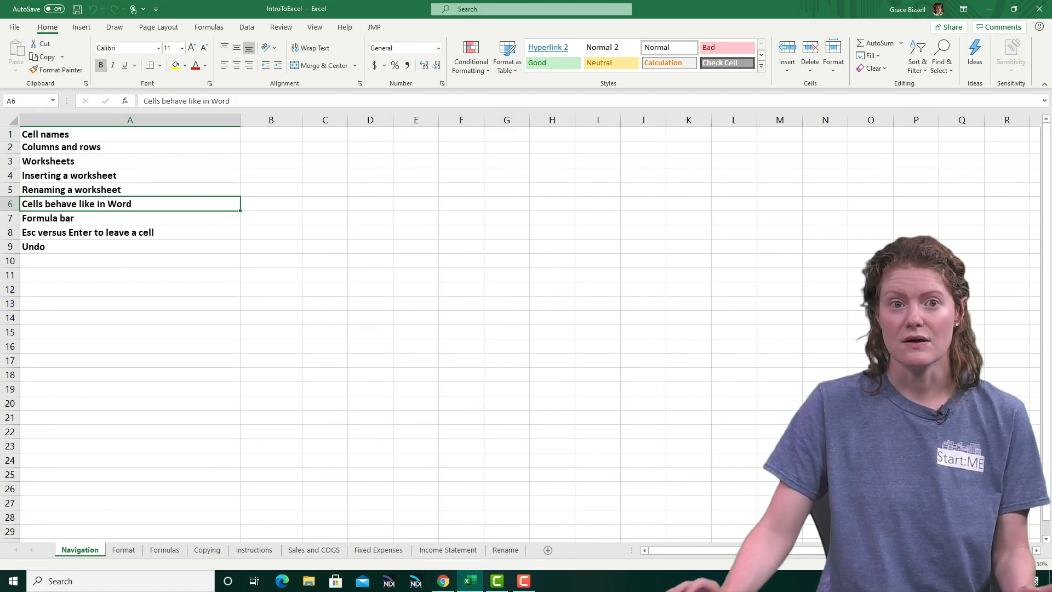
pyautogui.press('BackSpace')
pyautogui.write('Chang')
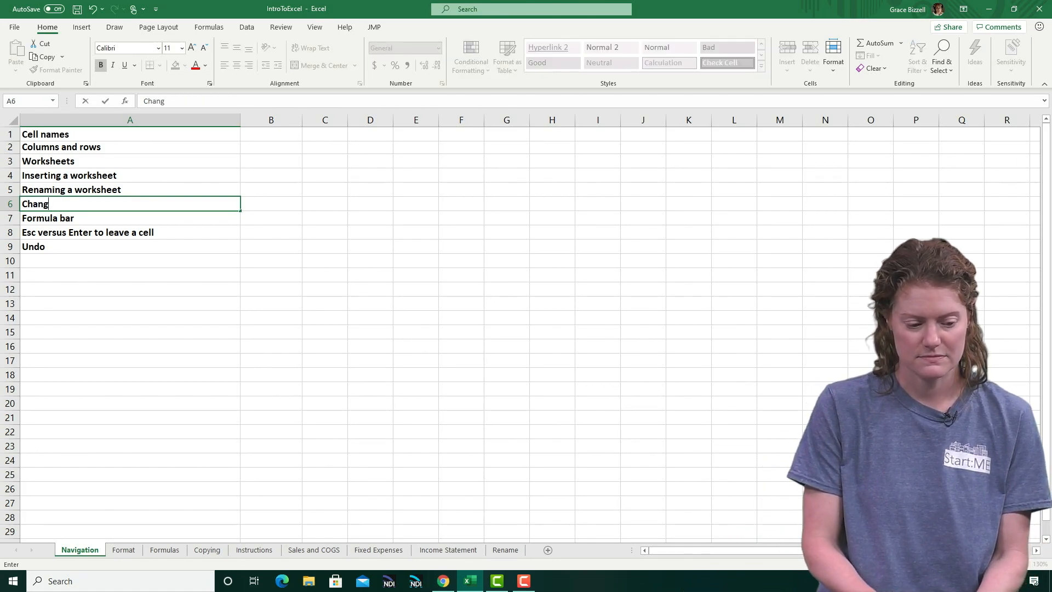
pyautogui.write('ing this text')
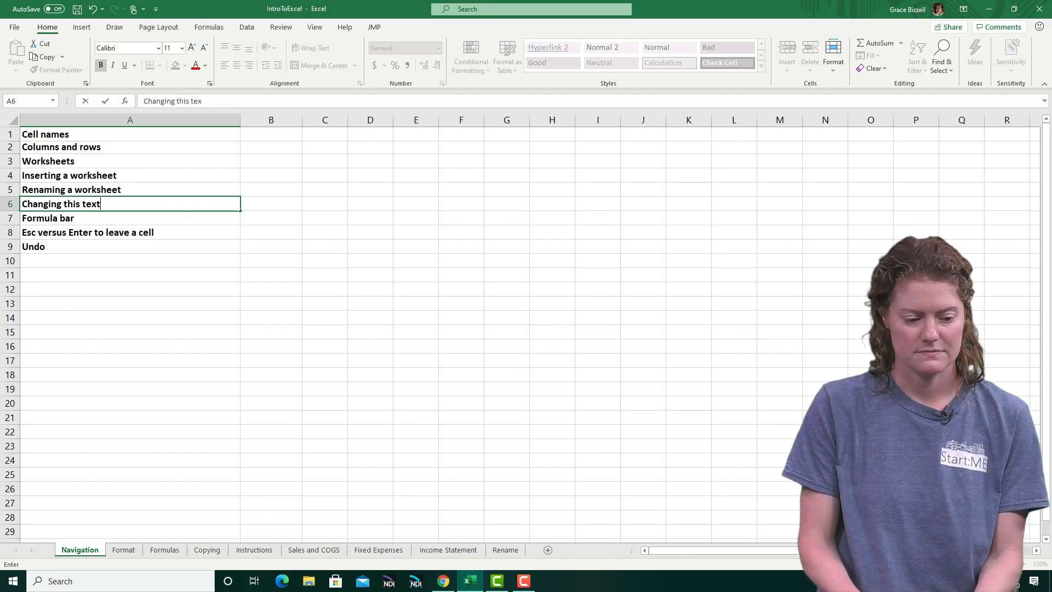
pyautogui.press('Return')
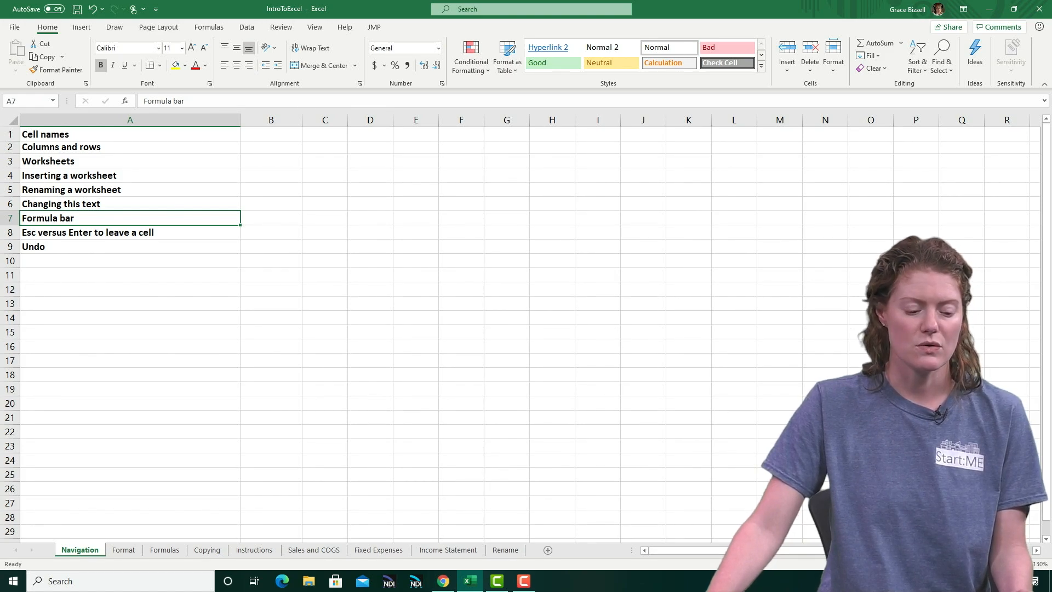
# Step: Start overwriting cell A8 with "Mistake" and discard the entry before committing it
pyautogui.click(130, 233)
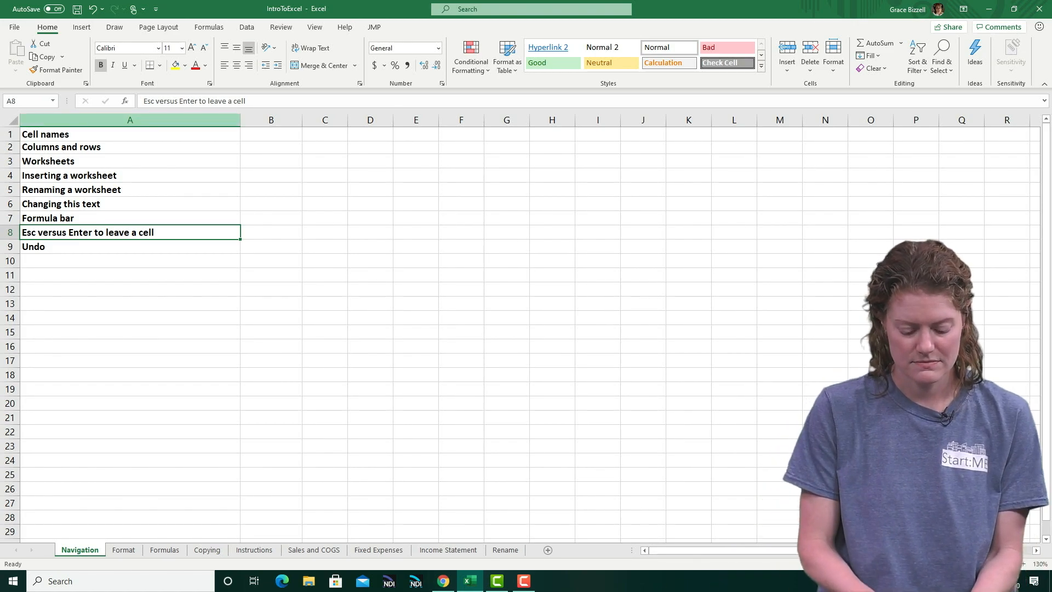
pyautogui.write('Mistake')
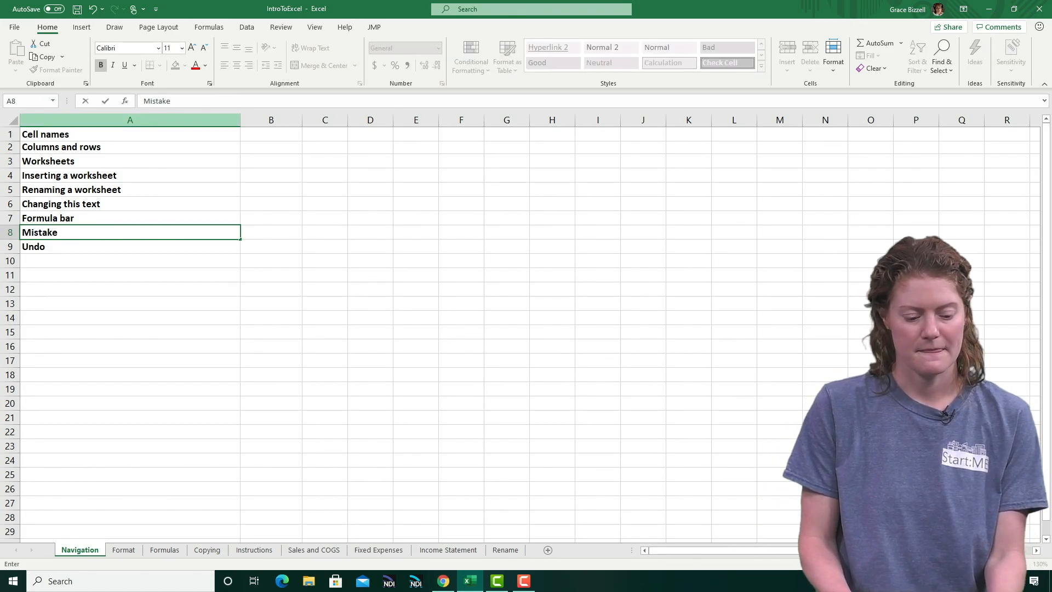
pyautogui.press('Escape')
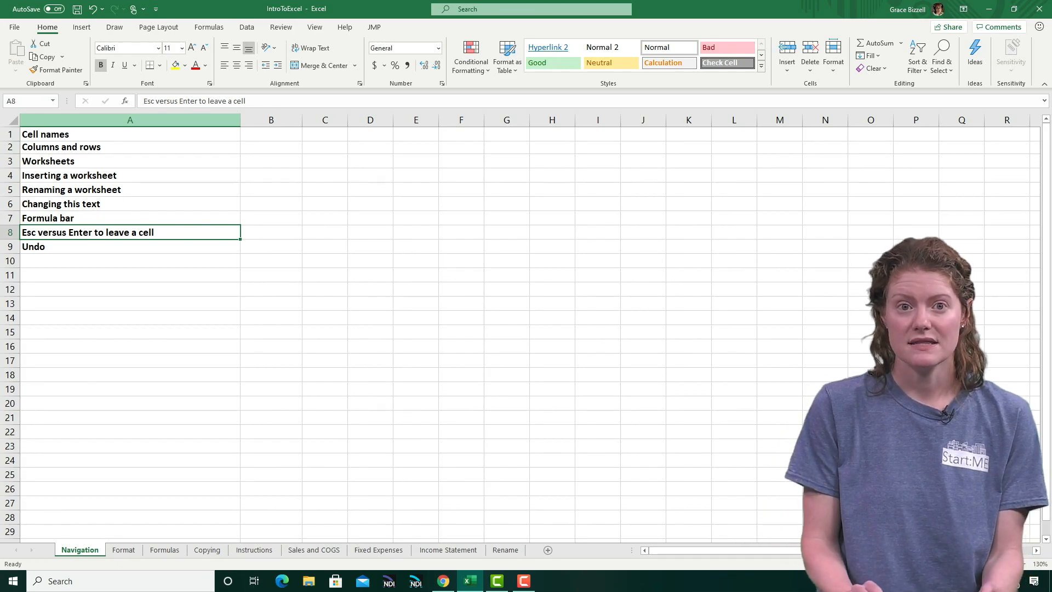
# Step: Commit "Mistake" as the content of cell A8 and undo that change
pyautogui.write('Mistake')
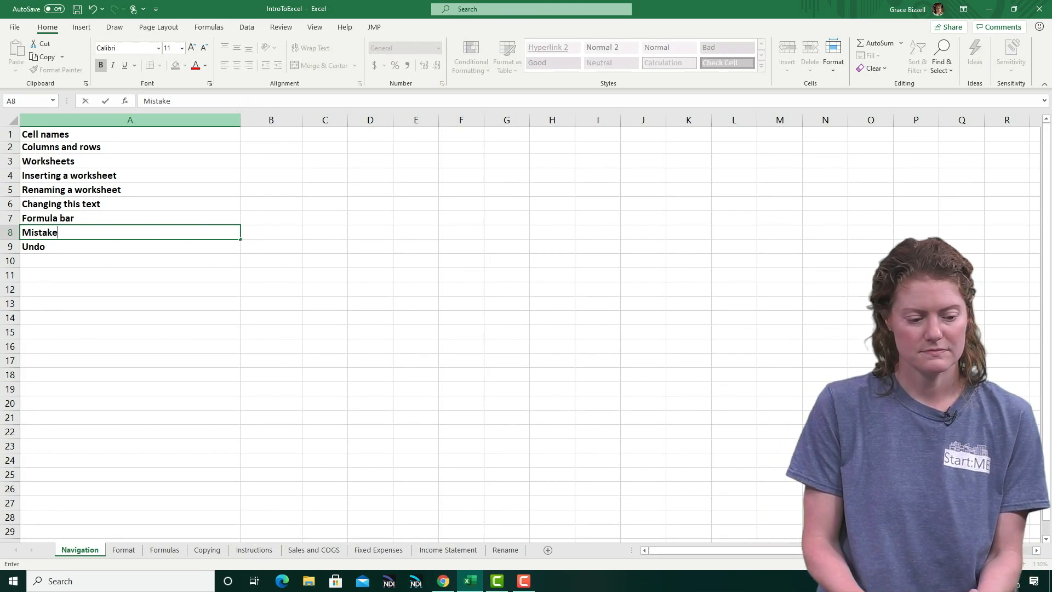
pyautogui.press('Return')
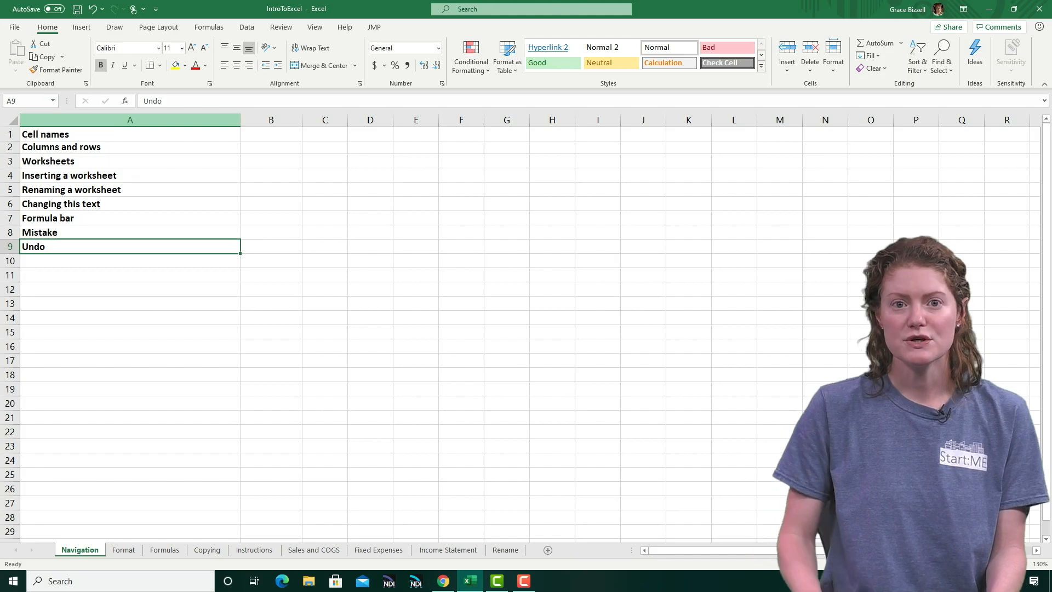
pyautogui.press('Up')
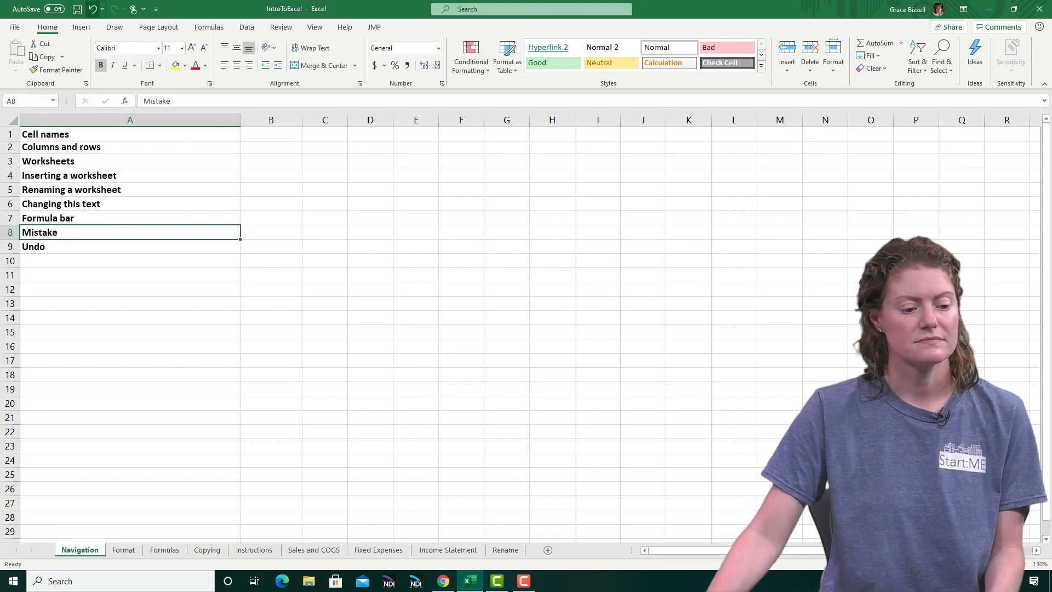
pyautogui.click(92, 9)
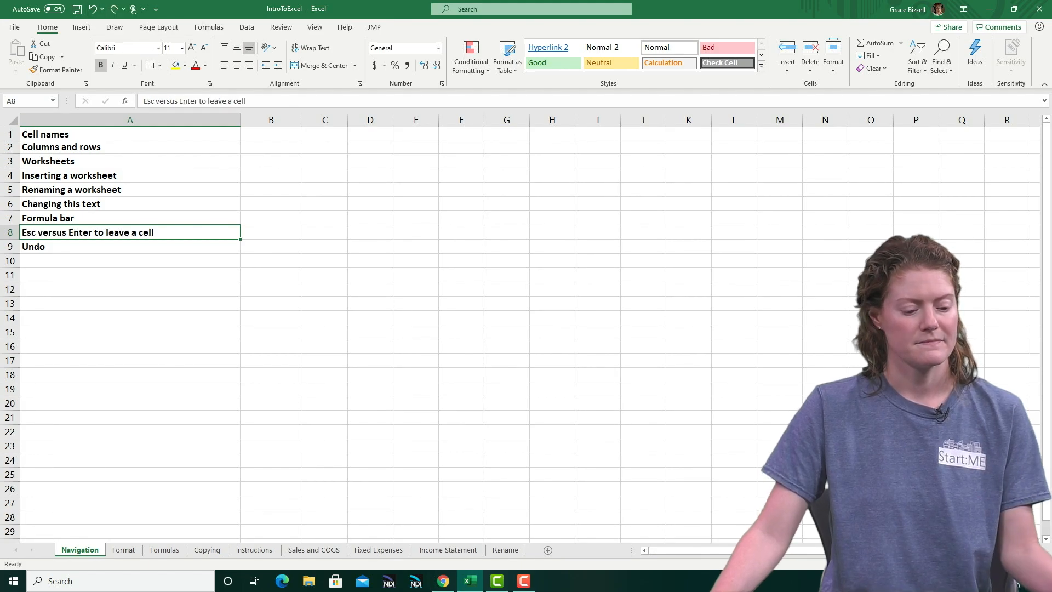